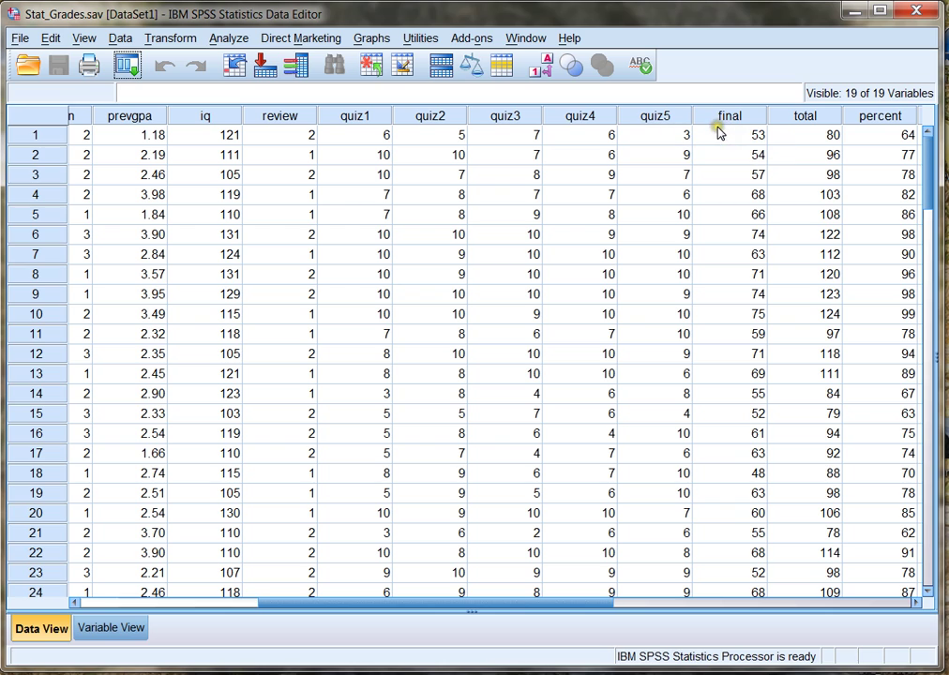
Open the Bivariate Correlations dialog and clear Previous GPA and Final Exam Points from the Variables list
click(229, 38)
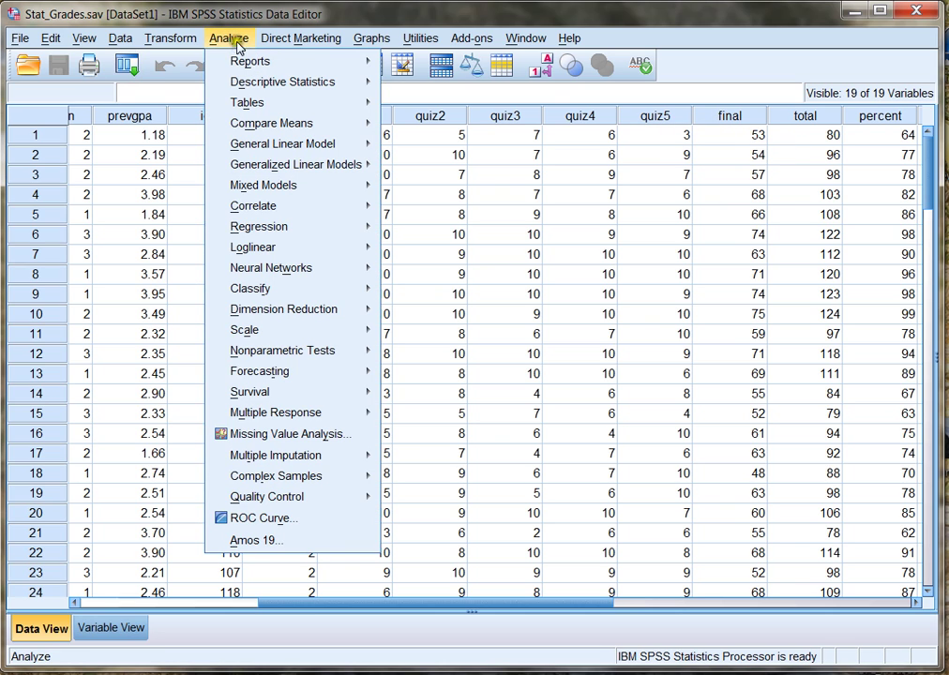
mouse_move(333, 197)
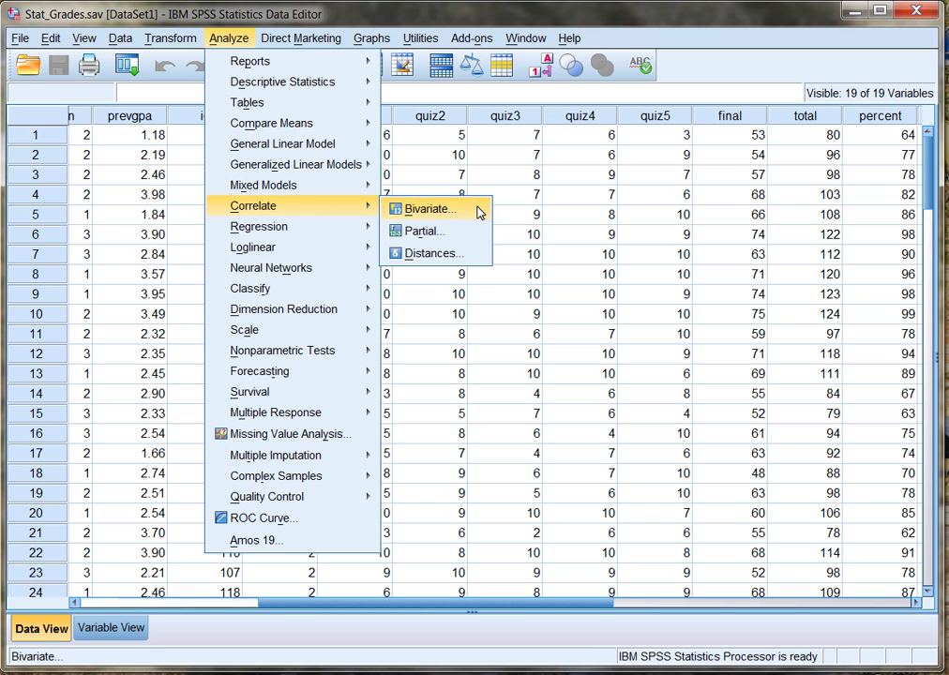
click(480, 210)
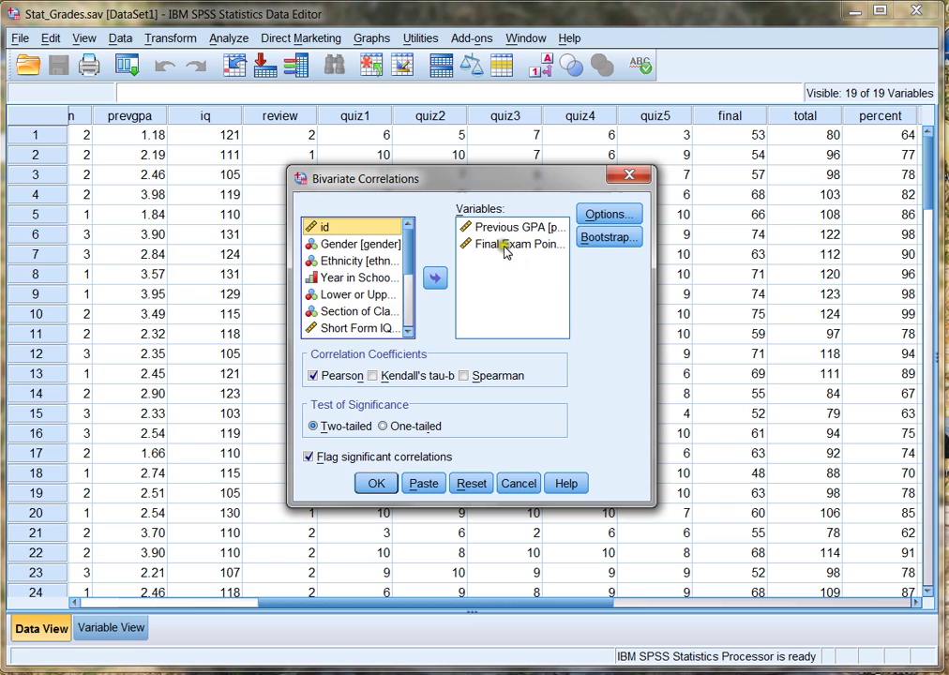
click(509, 228)
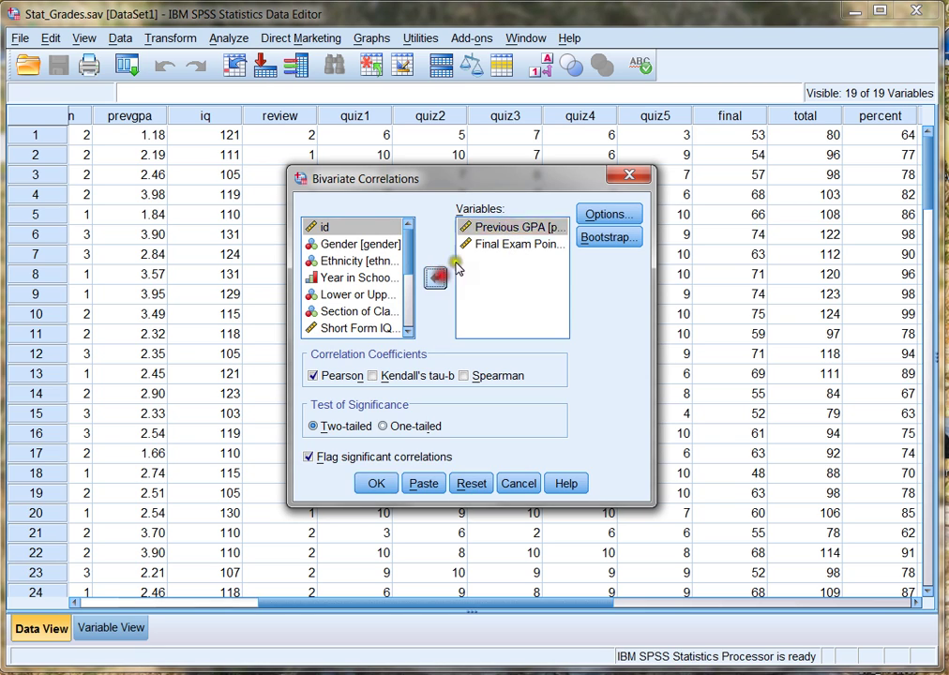
click(435, 278)
click(495, 231)
click(436, 277)
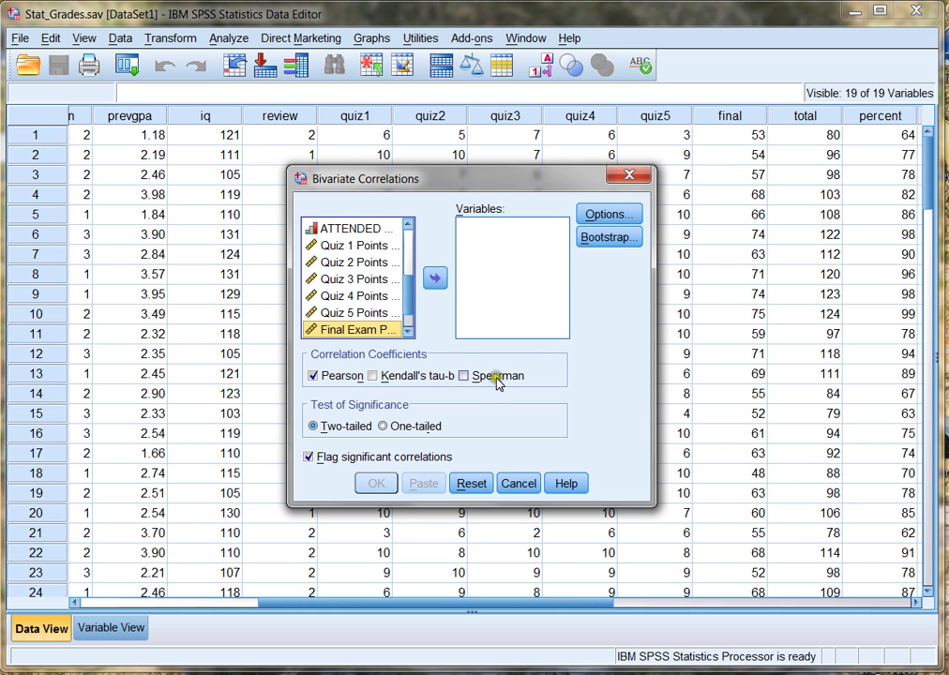
Add Final Exam Points and Previous GPA back into the Variables list
click(436, 280)
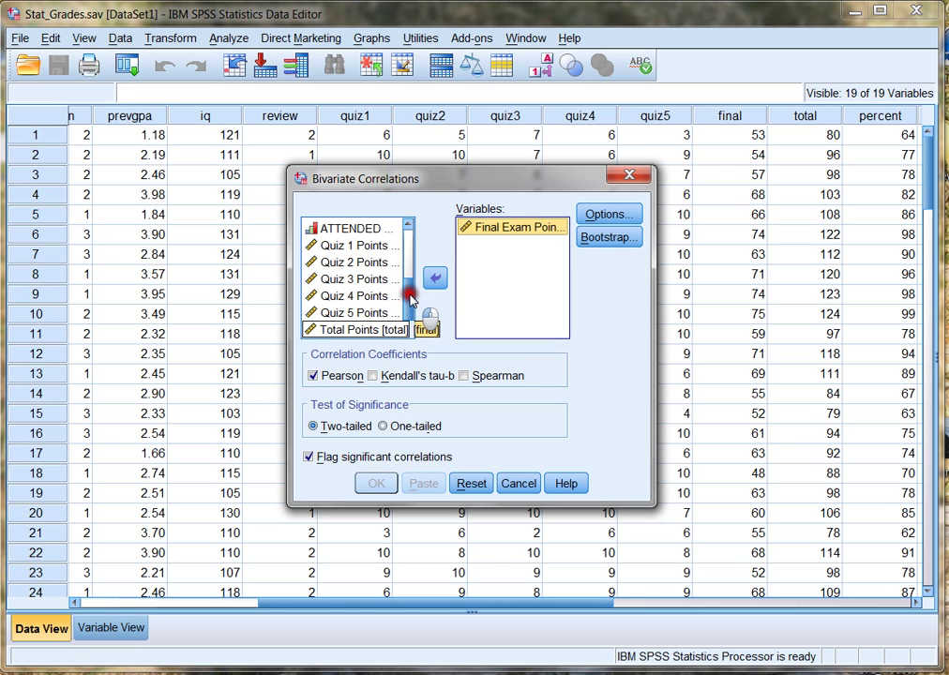
drag(410, 298, 410, 272)
click(359, 266)
click(434, 280)
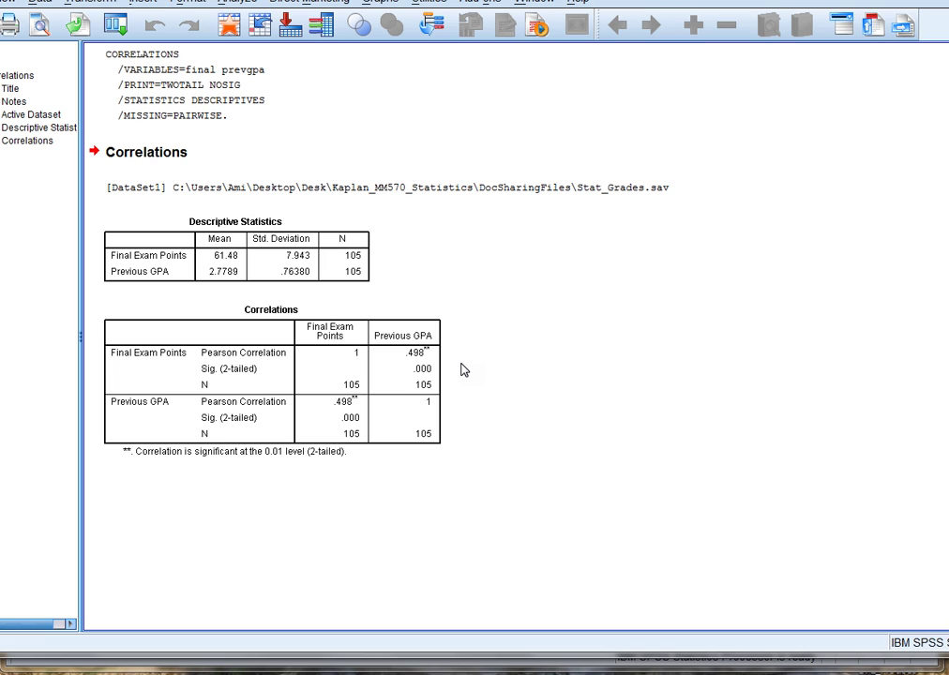
Inspect the Correlations table (r = .498), then bring the Stat_Grades.sav Data Editor forward
click(380, 330)
click(480, 349)
click(105, 366)
click(488, 388)
drag(525, 0, 458, 41)
click(446, 13)
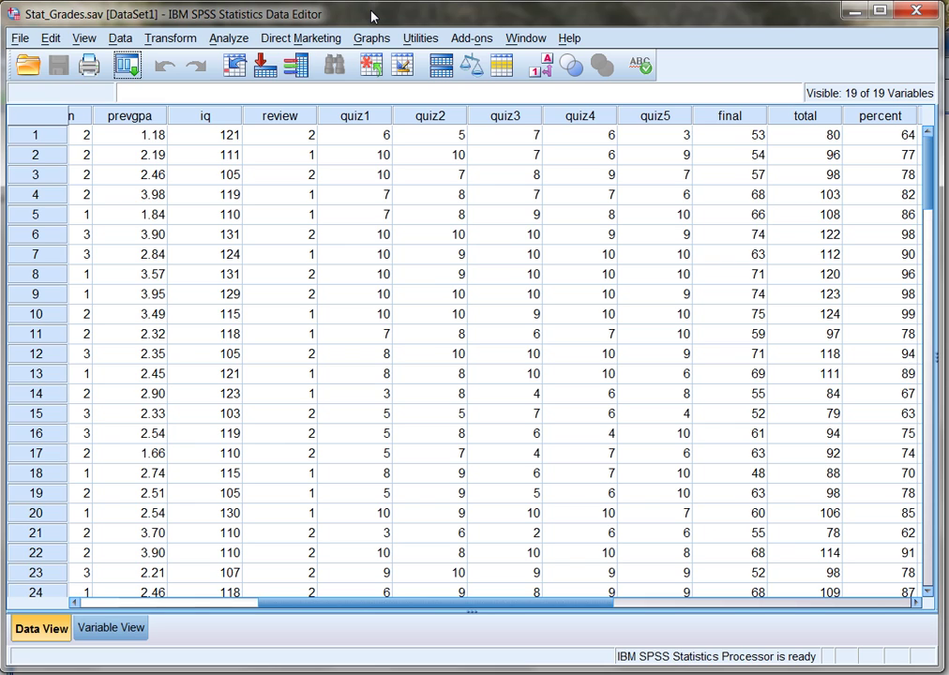
Open the Linear Regression dialog under Analyze > Regression
click(231, 39)
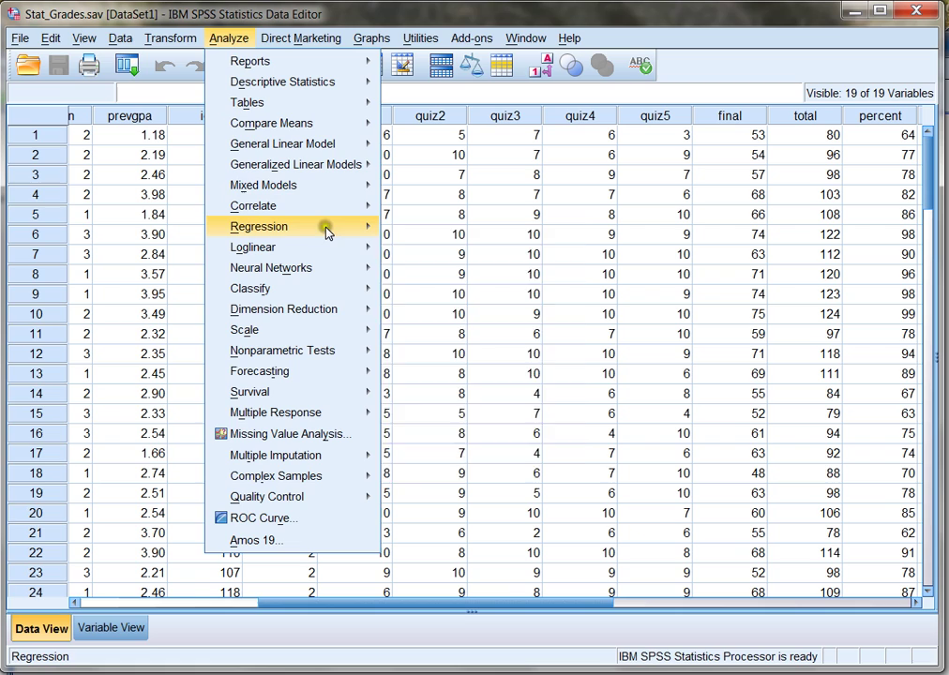
mouse_move(329, 233)
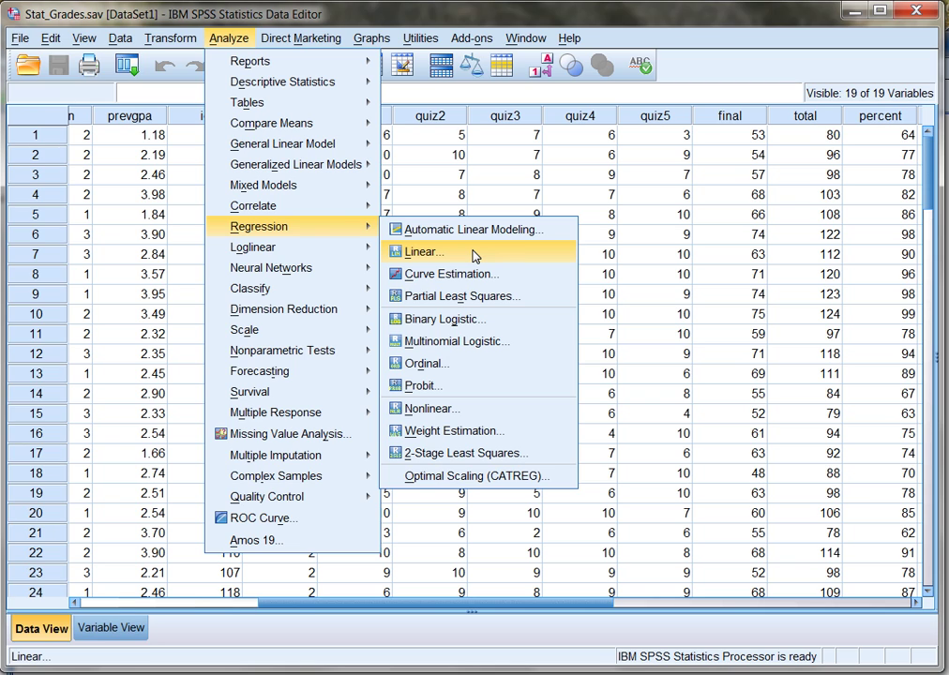
click(473, 254)
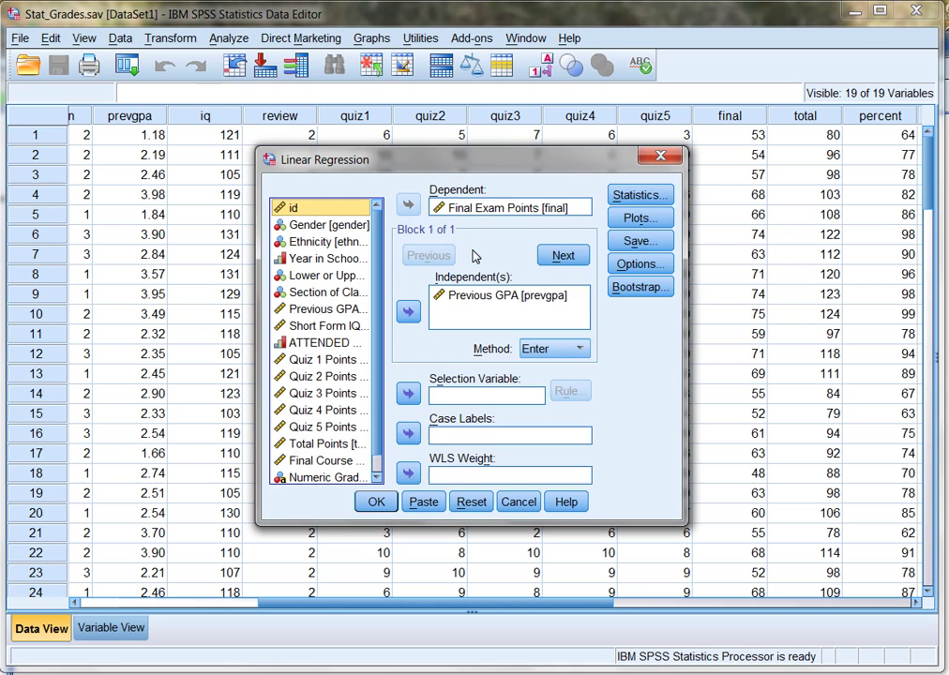
Move Previous GPA and Final Exam Points out of the Independent(s) and Dependent boxes
click(454, 296)
click(408, 311)
click(474, 208)
click(408, 204)
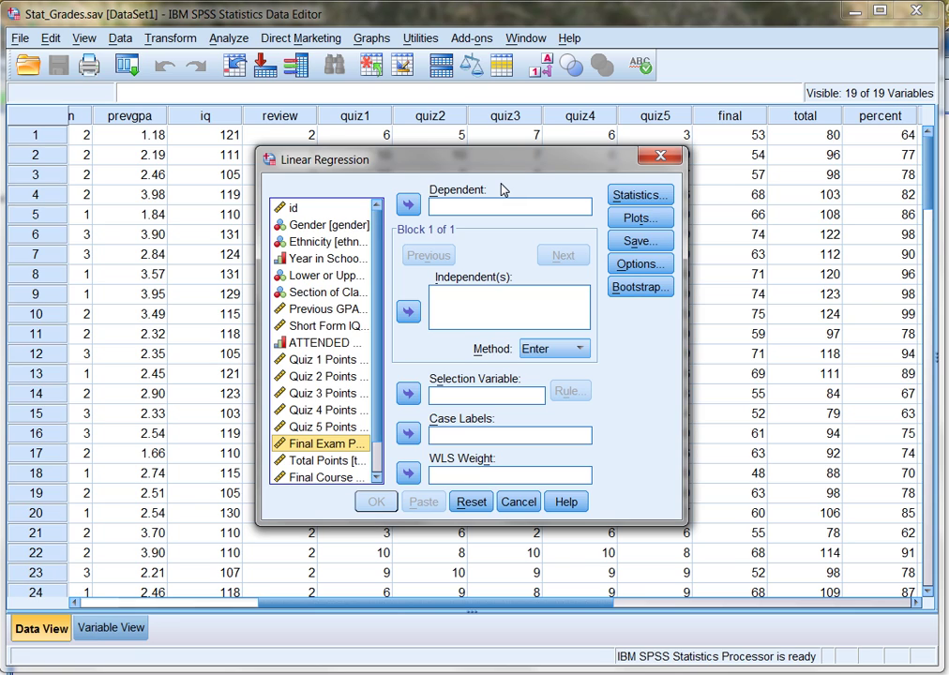
Run a regression with Final Exam Points as dependent and Previous GPA as independent, giving R Square .248 and B 5.180
click(323, 313)
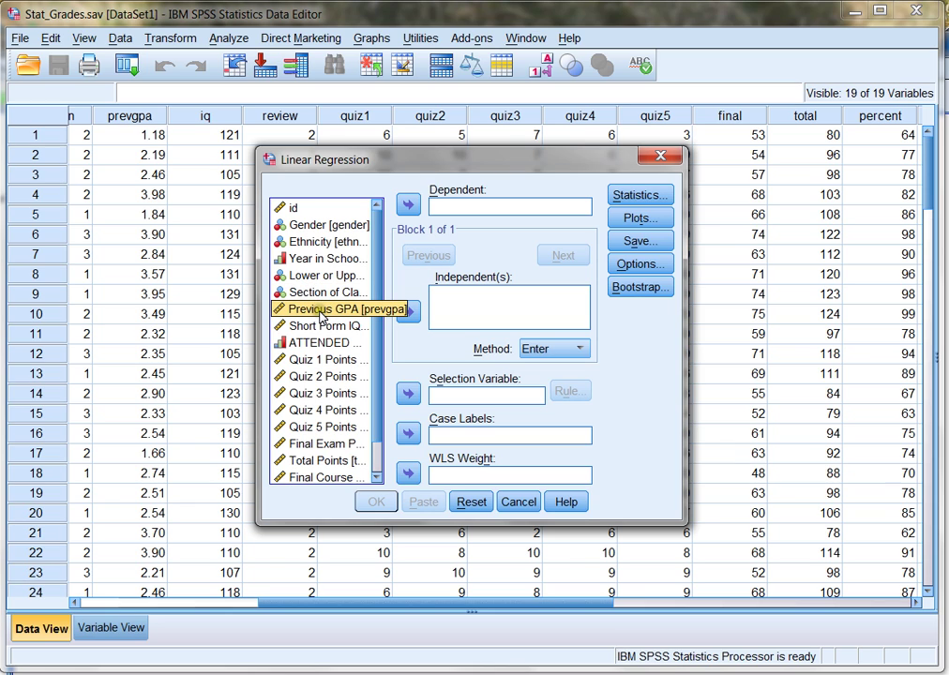
click(327, 445)
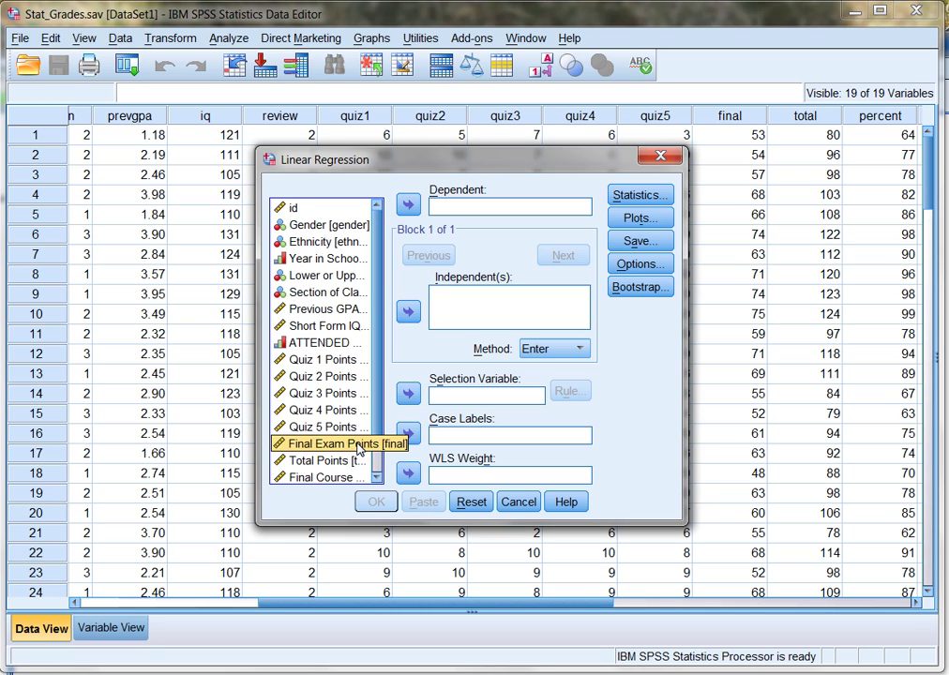
click(414, 206)
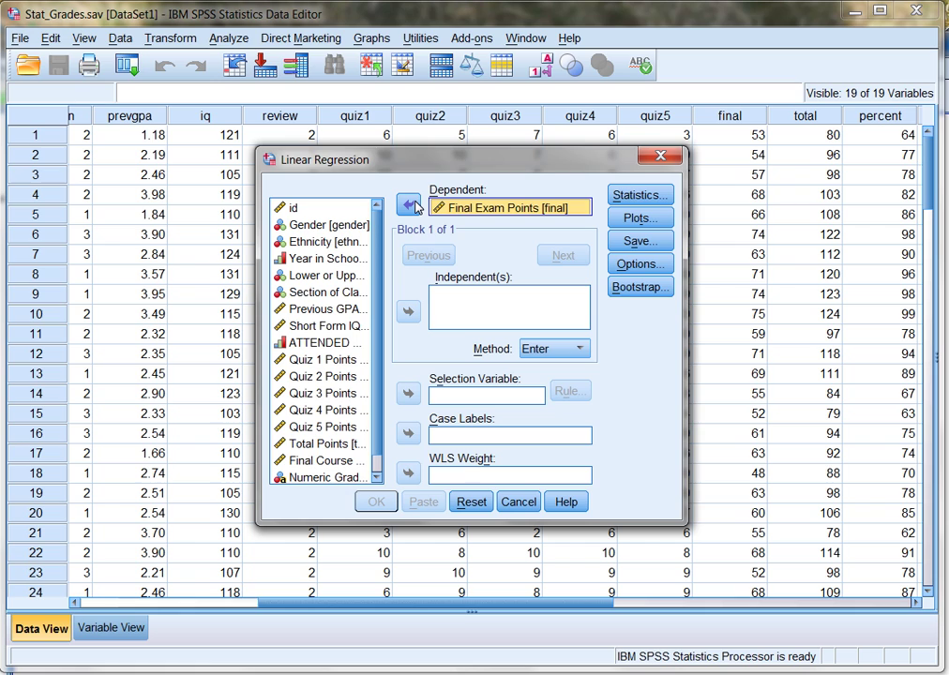
click(349, 311)
click(408, 311)
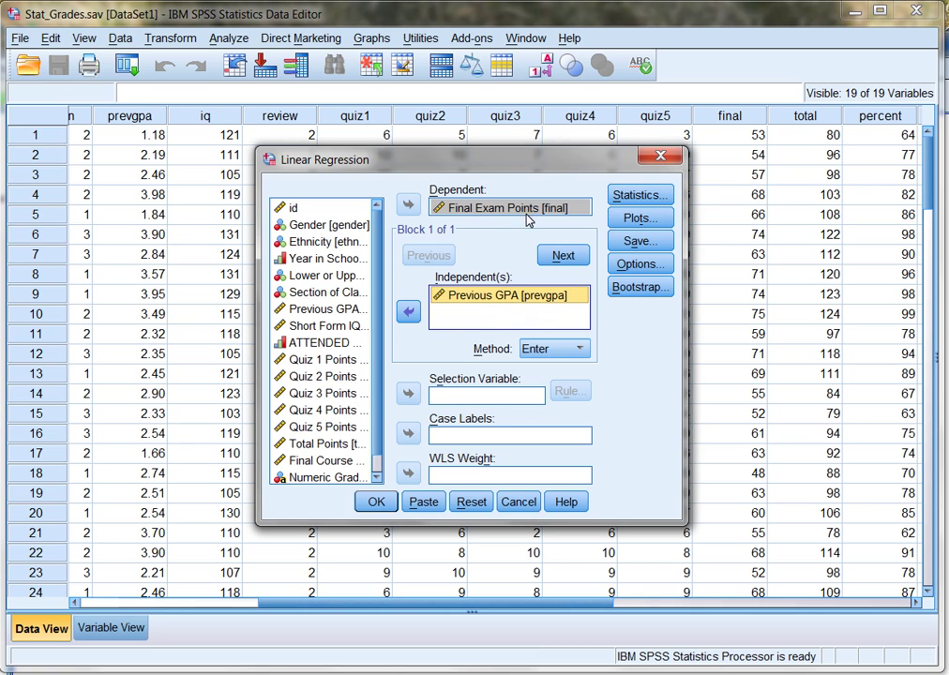
click(510, 190)
click(377, 503)
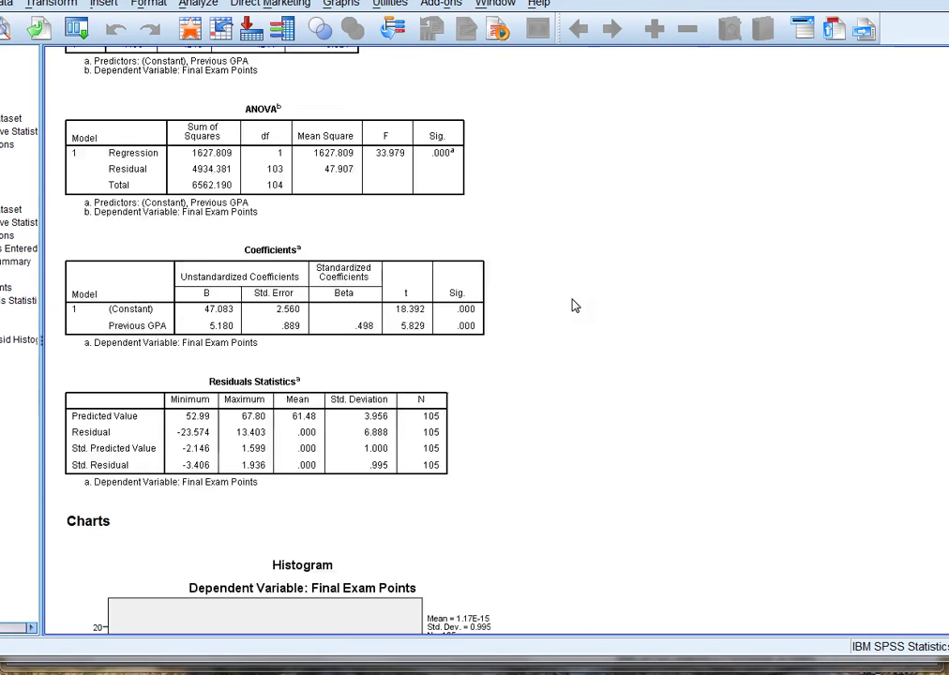
click(394, 229)
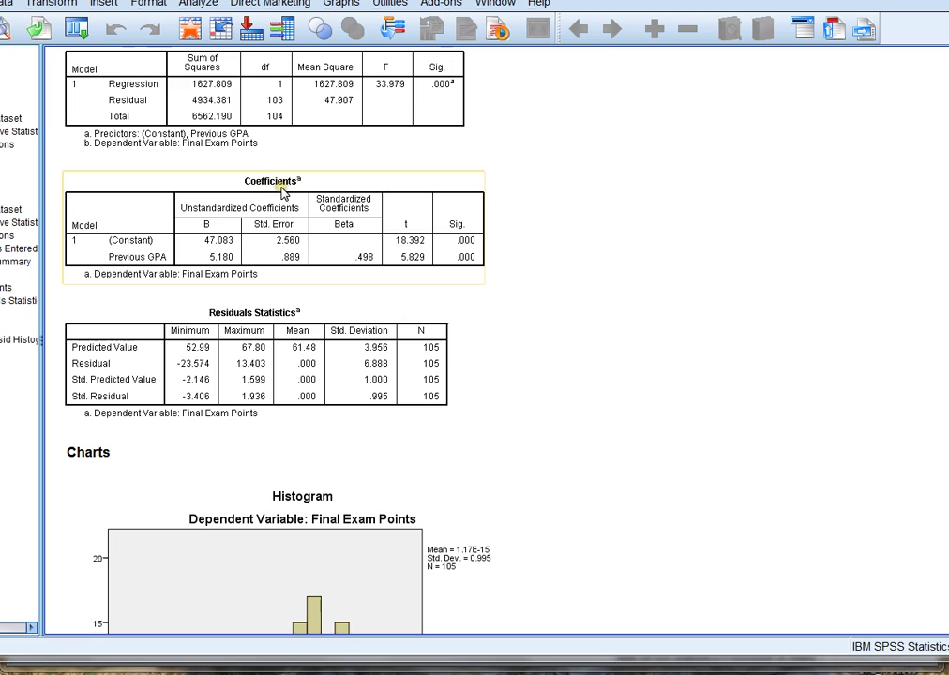
click(509, 198)
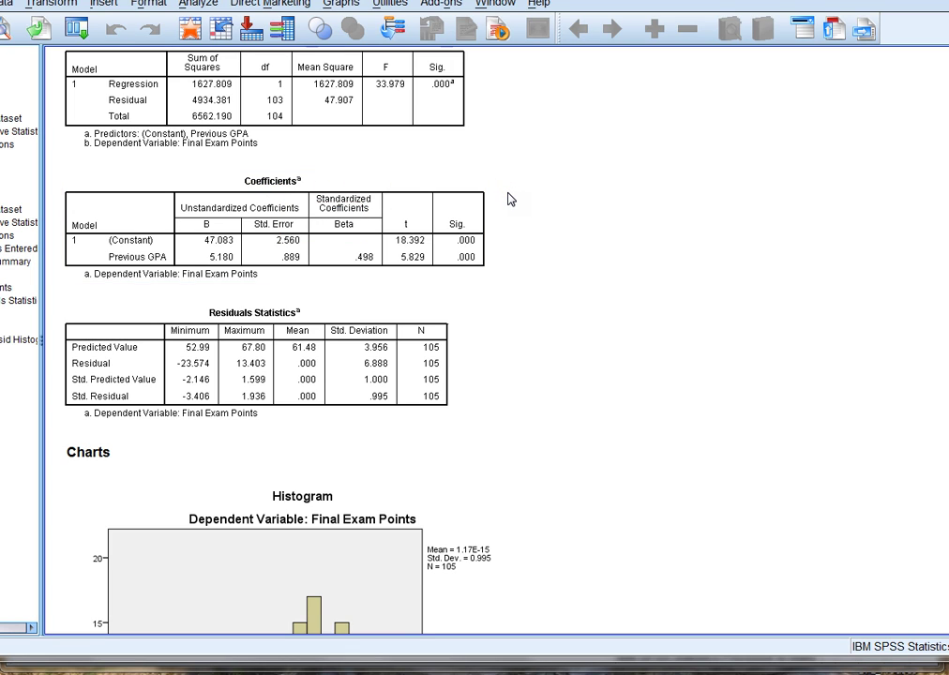
click(325, 249)
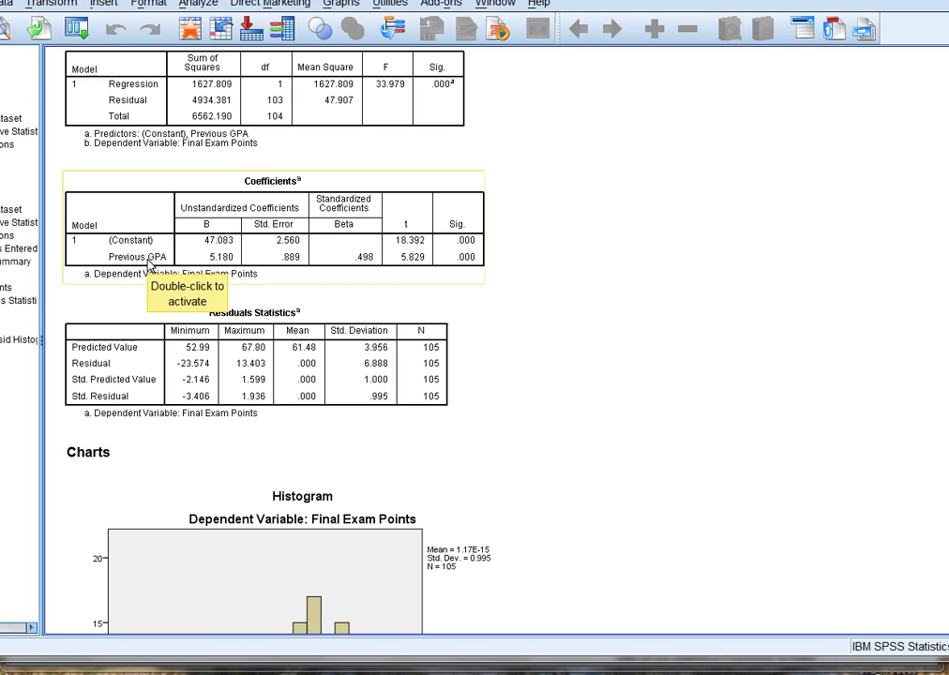
click(126, 305)
click(152, 279)
click(149, 303)
click(178, 275)
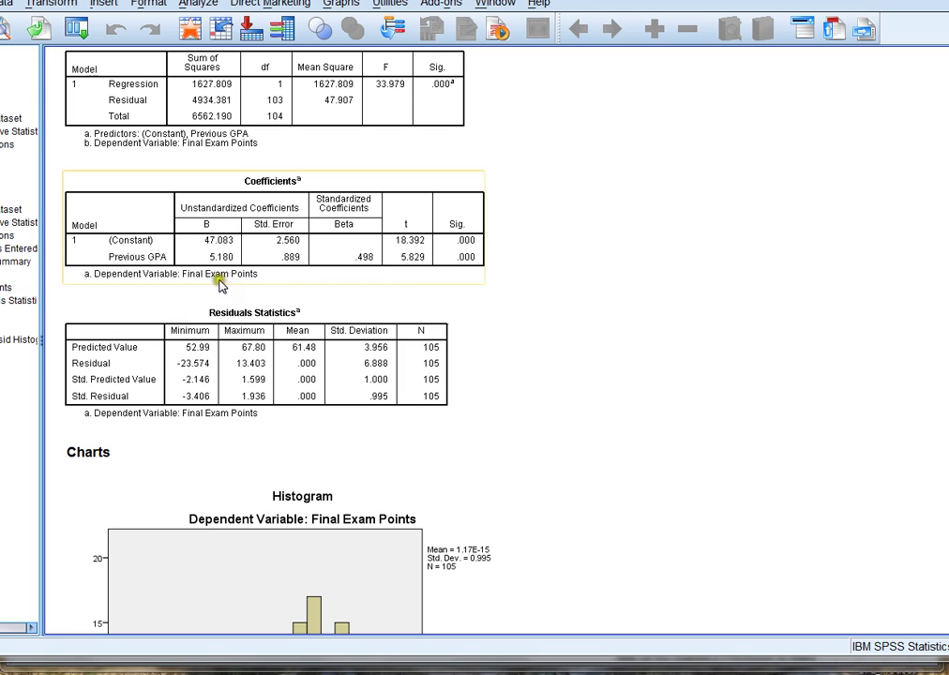
click(174, 284)
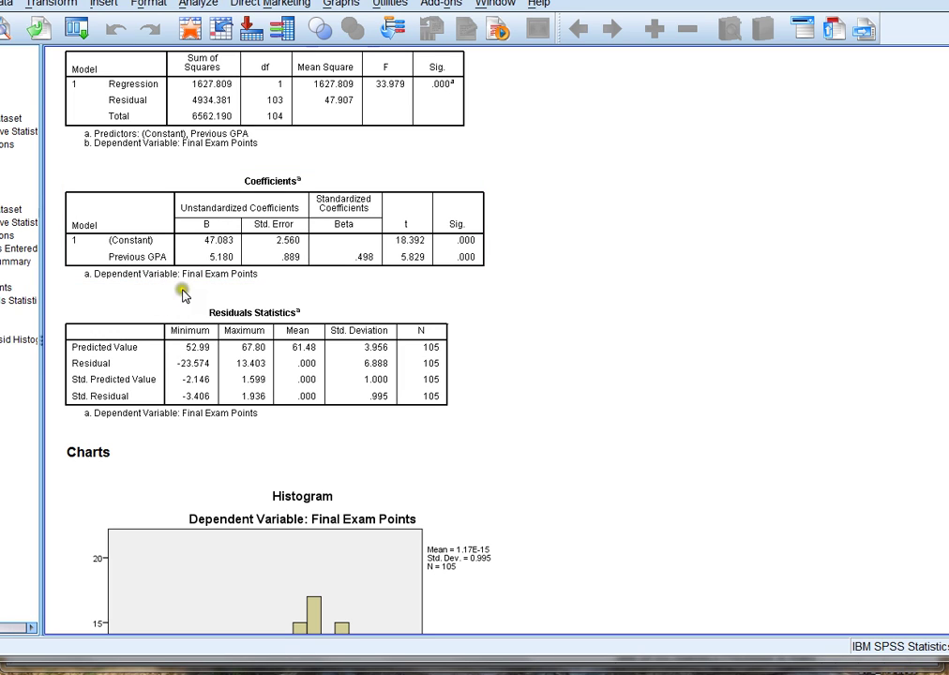
click(187, 214)
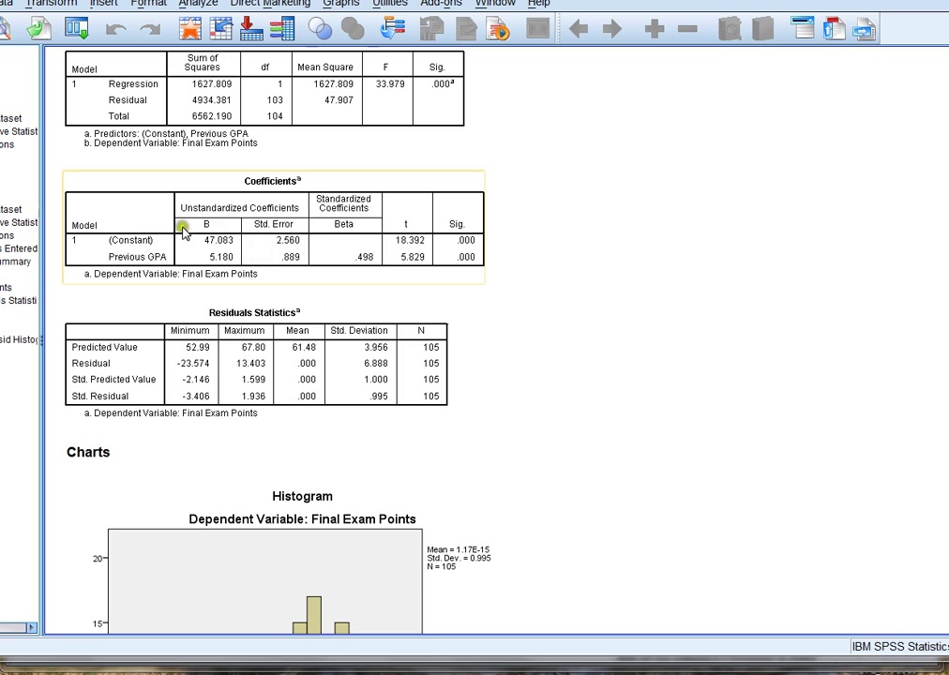
click(197, 303)
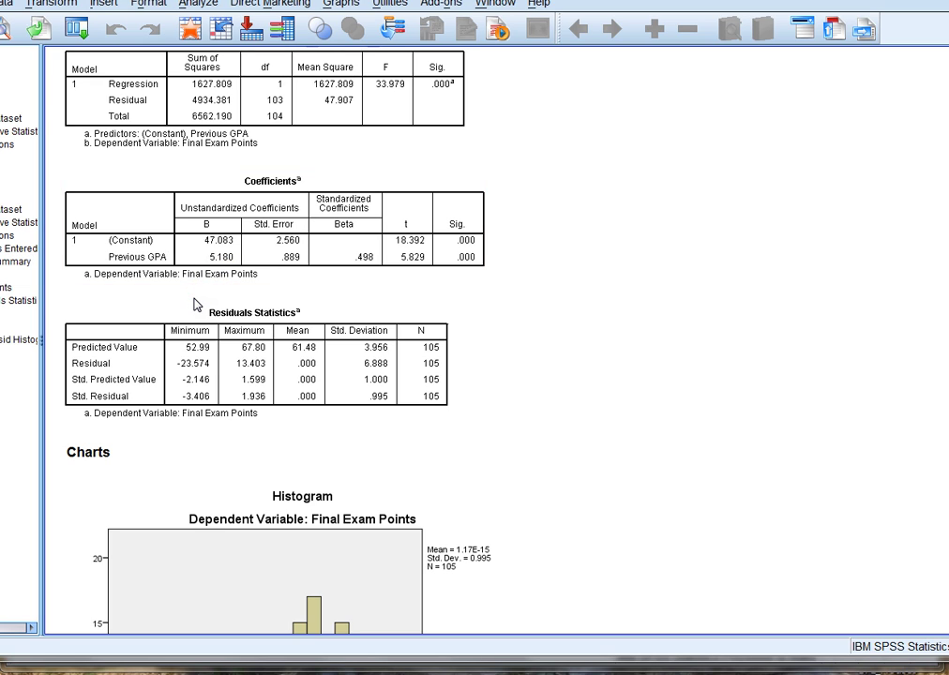
click(246, 274)
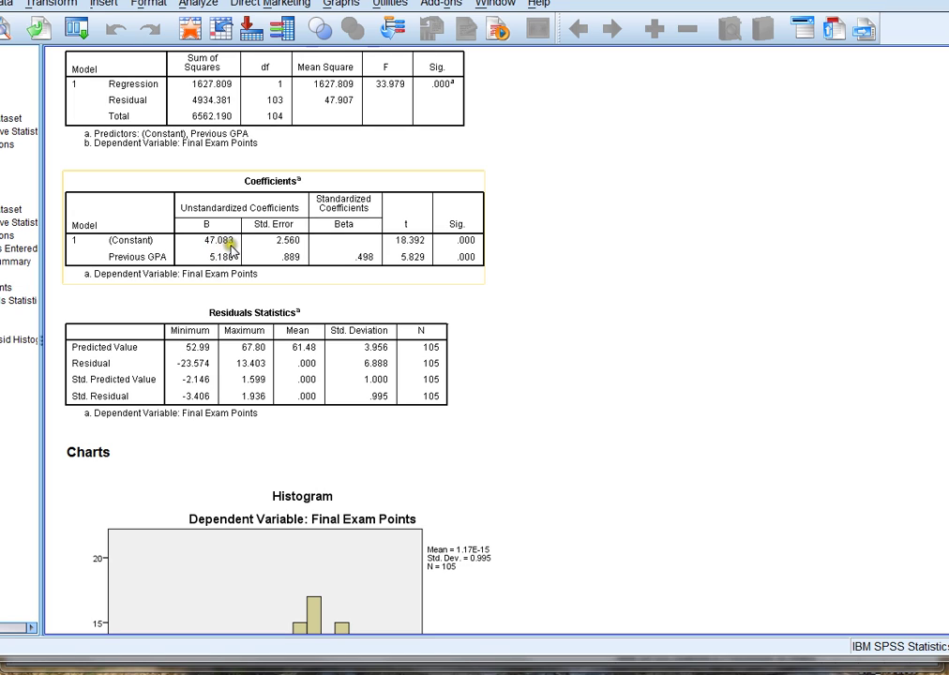
click(232, 321)
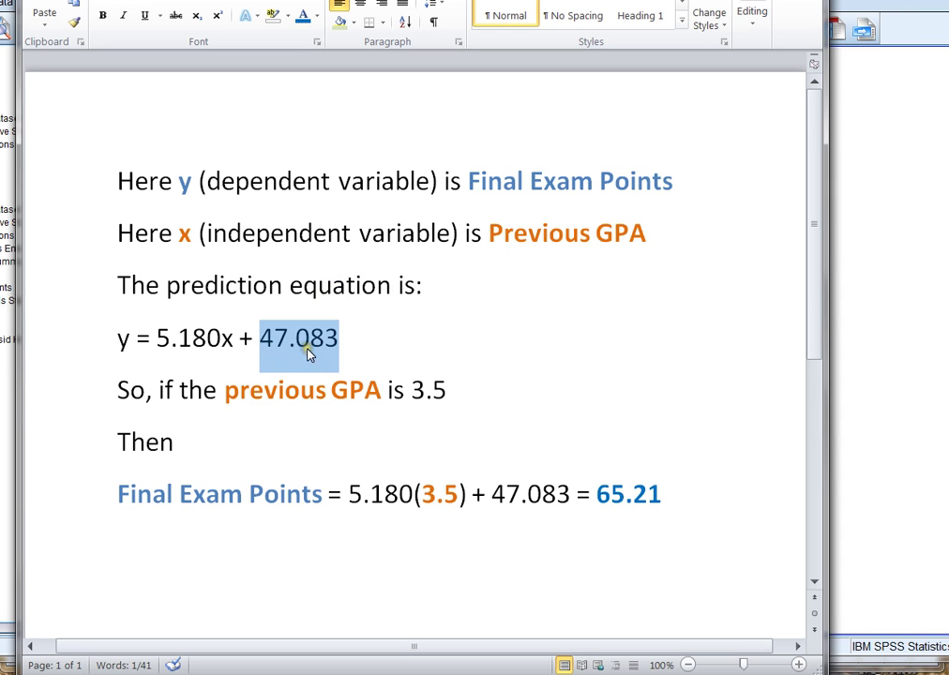
Highlight the y, 5.180x and + 47.083 parts of the Word equation, then place Word beside the SPSS Coefficients output
click(386, 349)
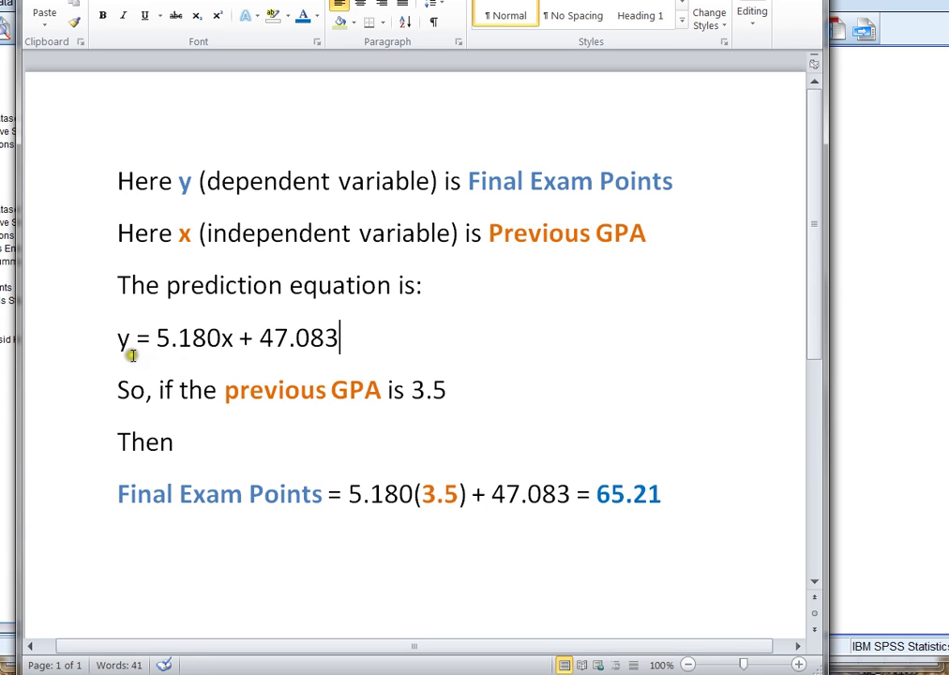
drag(114, 338, 215, 353)
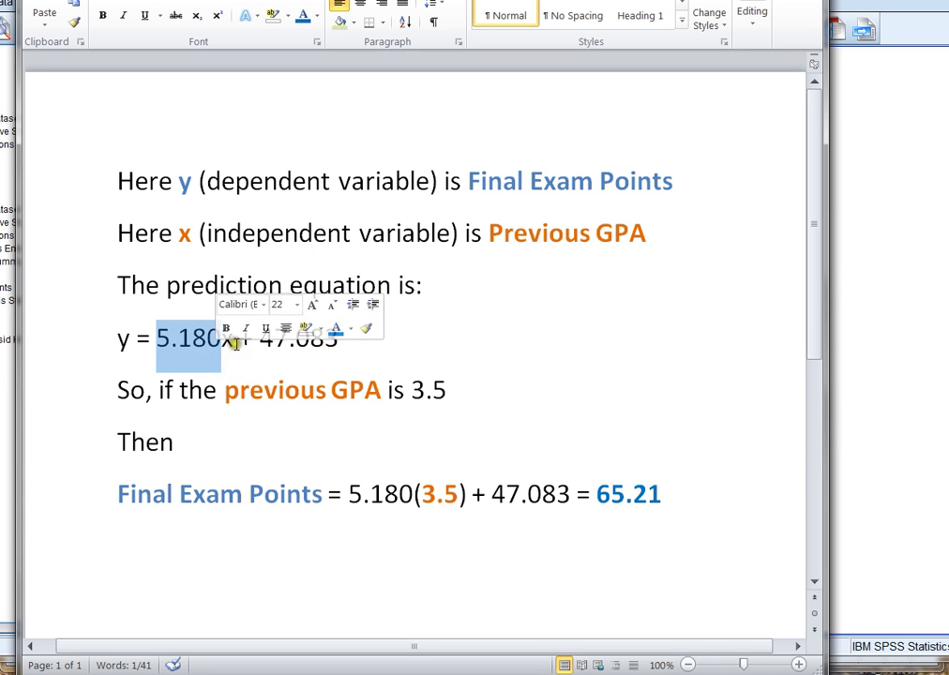
drag(239, 342, 223, 342)
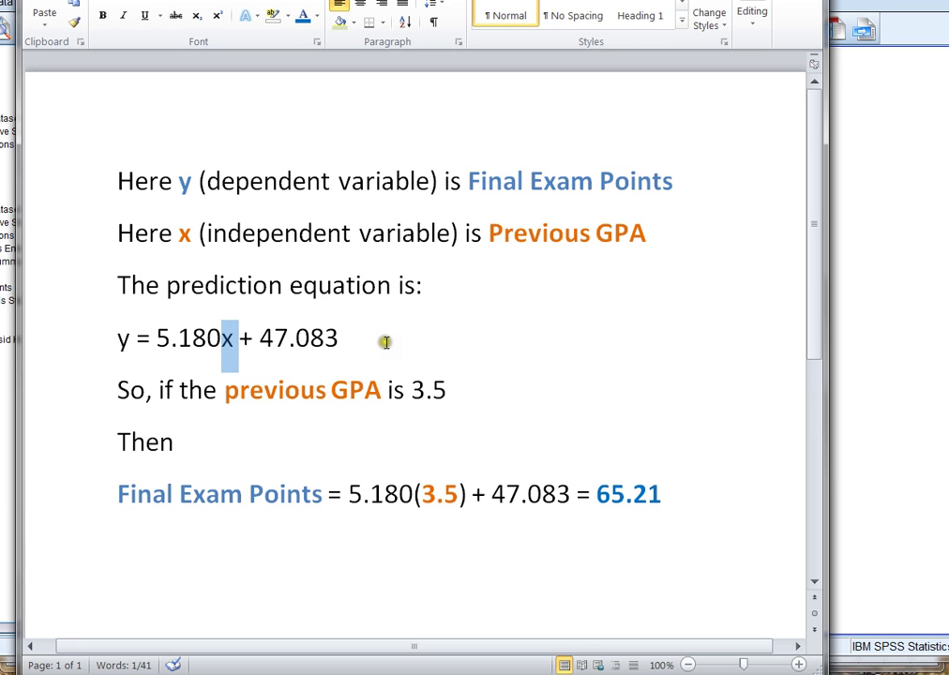
drag(368, 337, 255, 335)
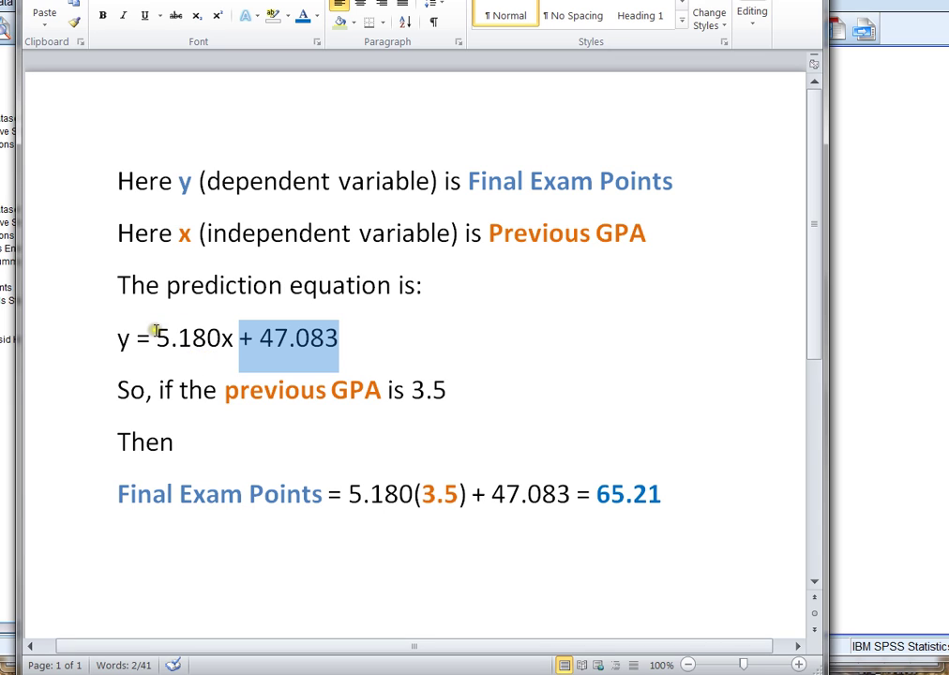
double_click(212, 338)
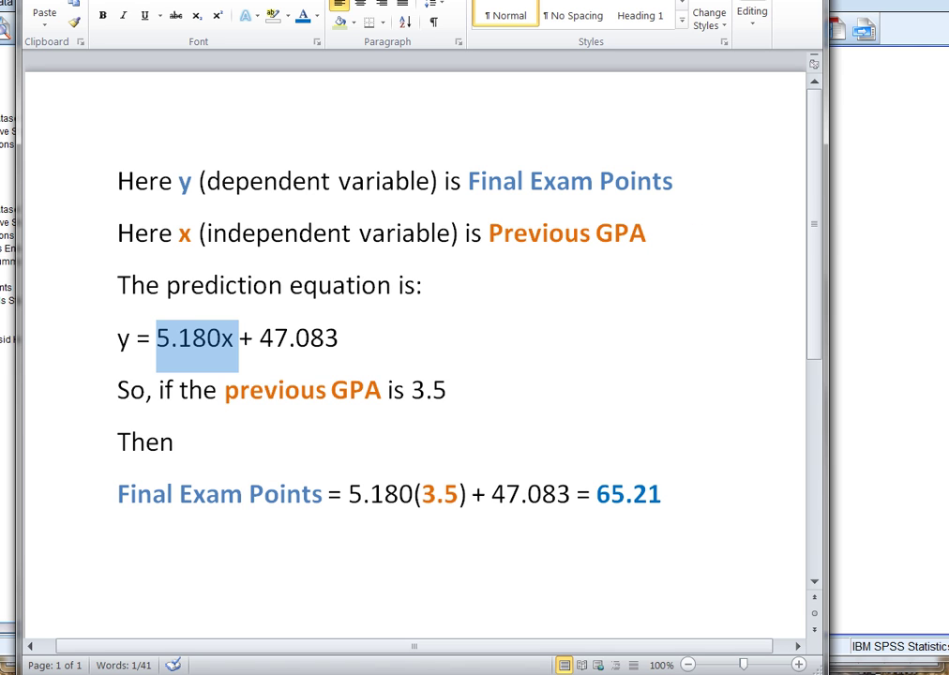
drag(422, 2, 682, 4)
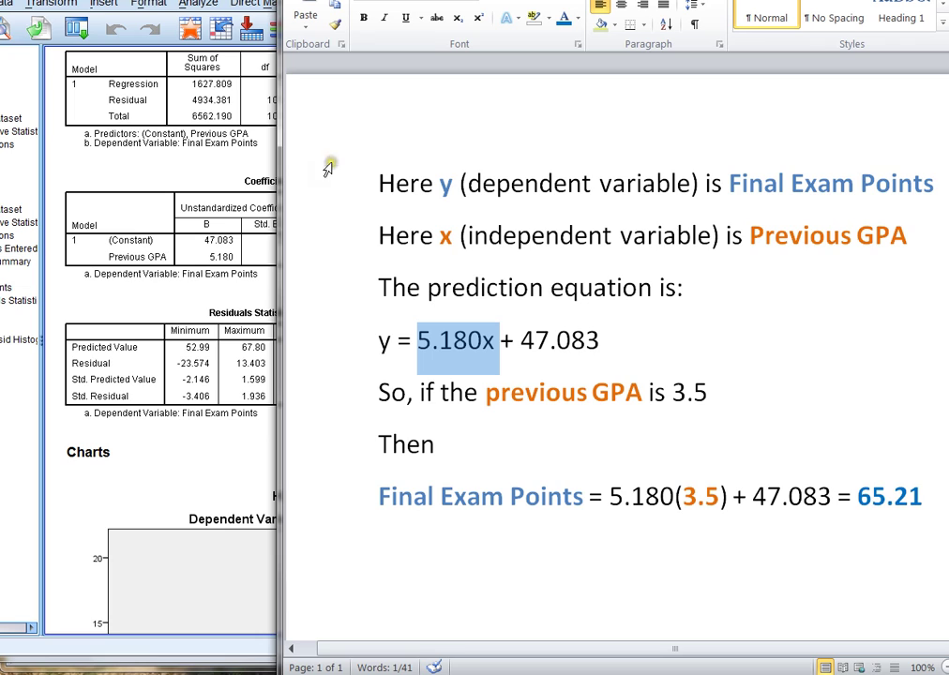
click(187, 264)
drag(500, 341, 603, 339)
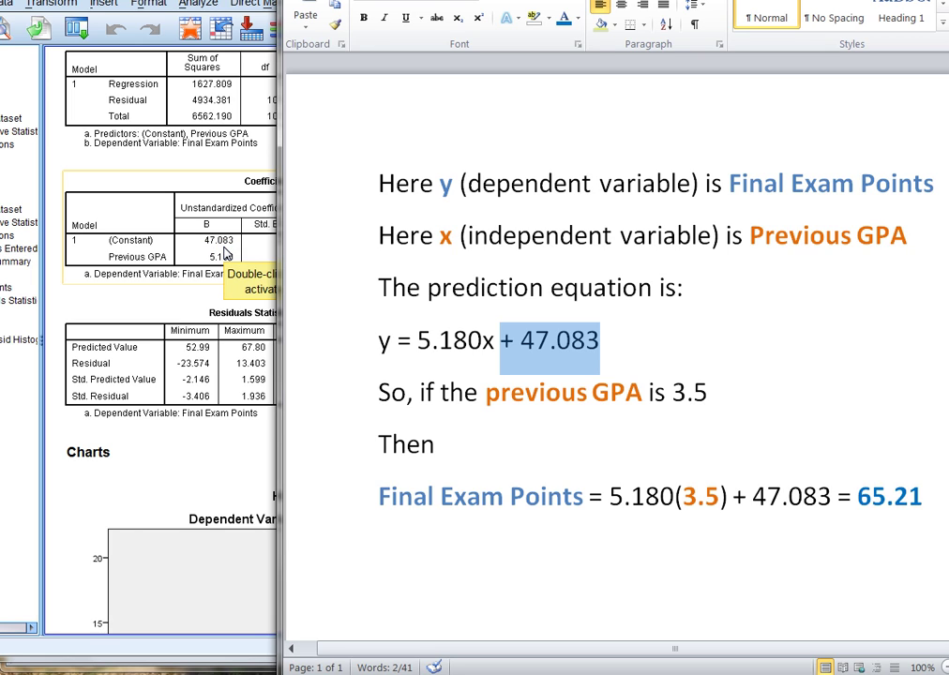
click(362, 344)
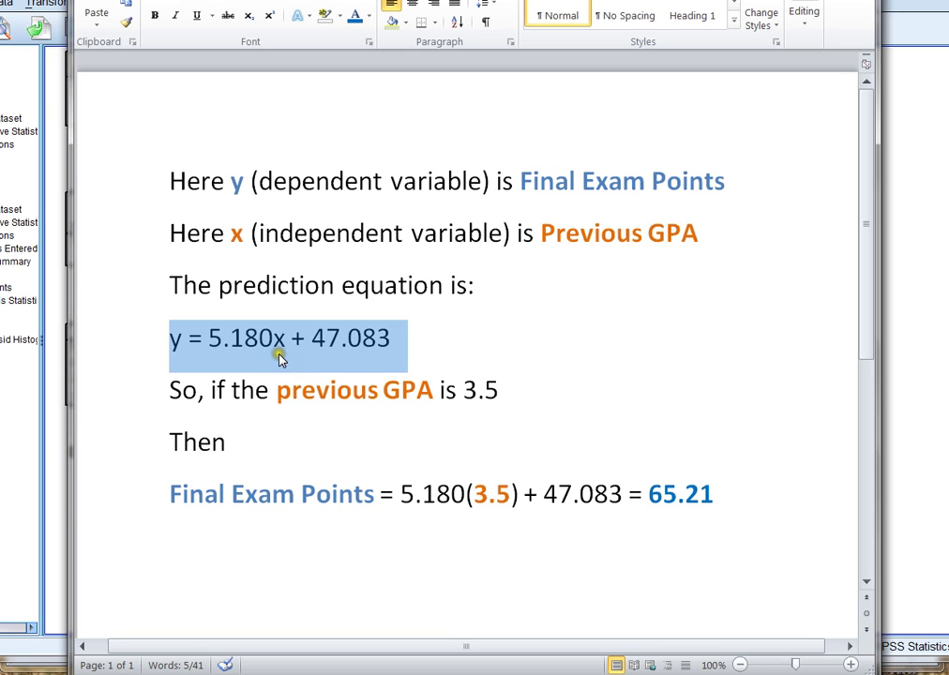
click(549, 367)
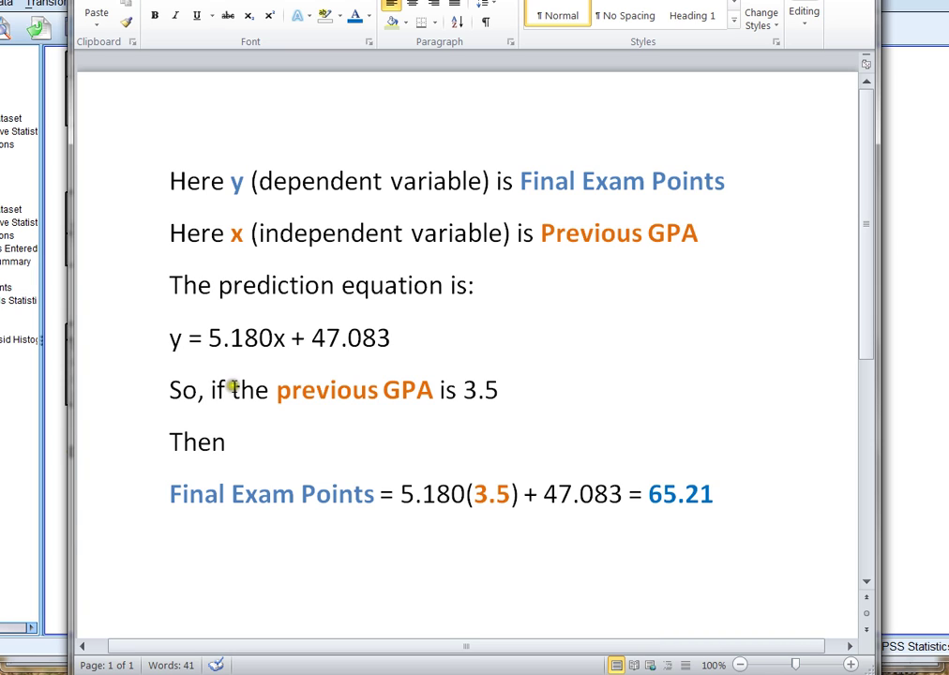
click(277, 392)
drag(278, 392, 510, 397)
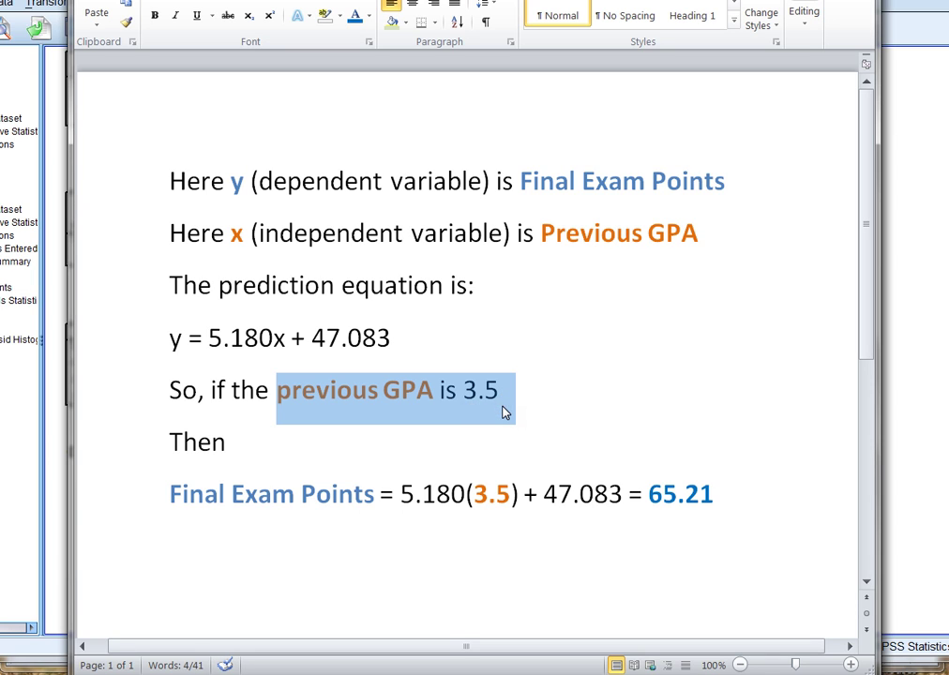
click(478, 447)
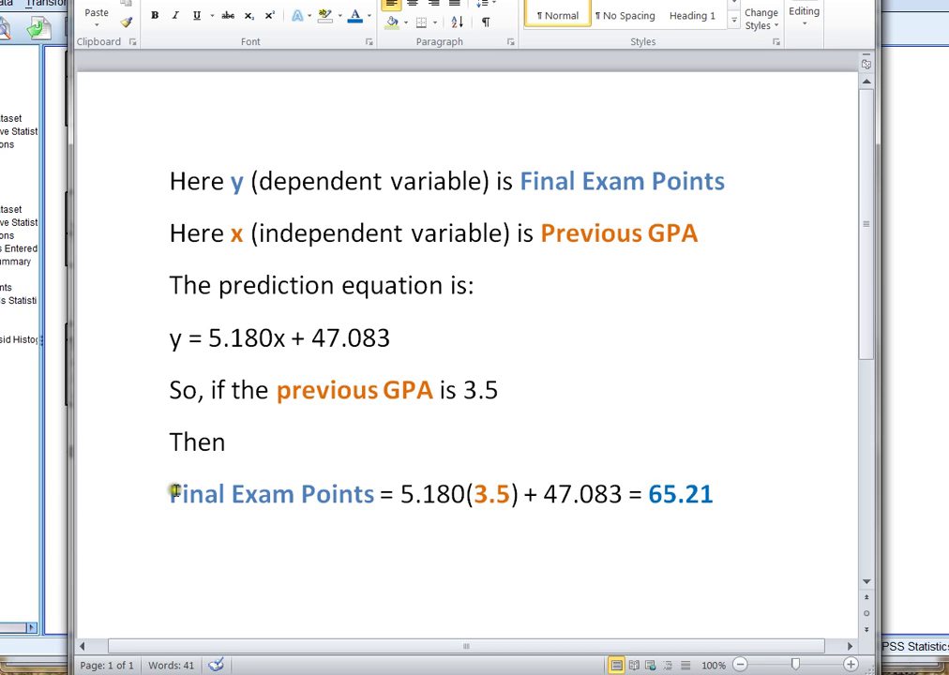
drag(170, 494, 345, 504)
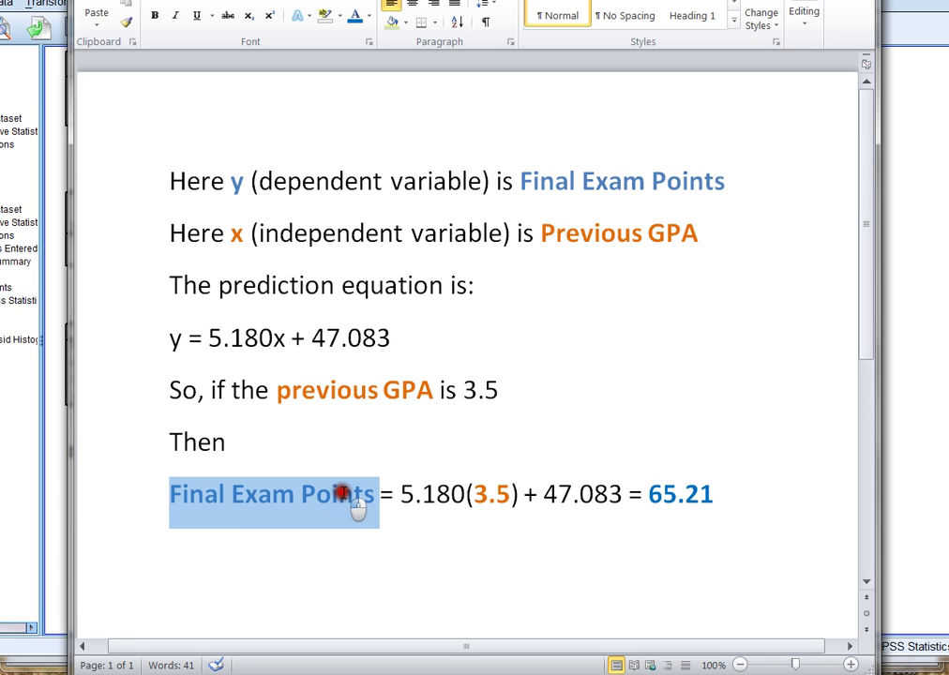
click(644, 491)
drag(643, 492, 723, 500)
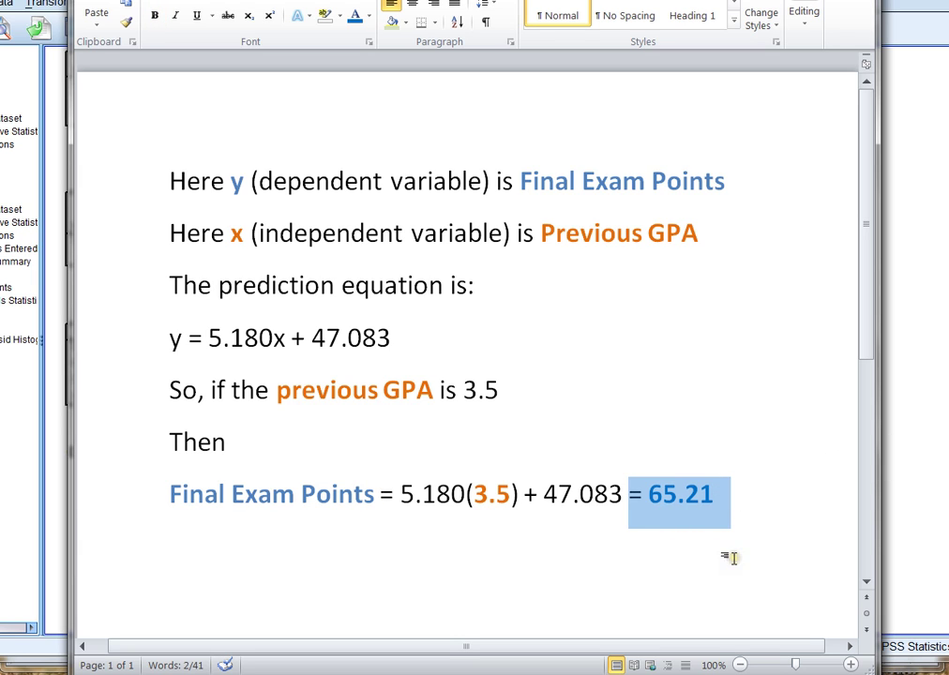
click(608, 565)
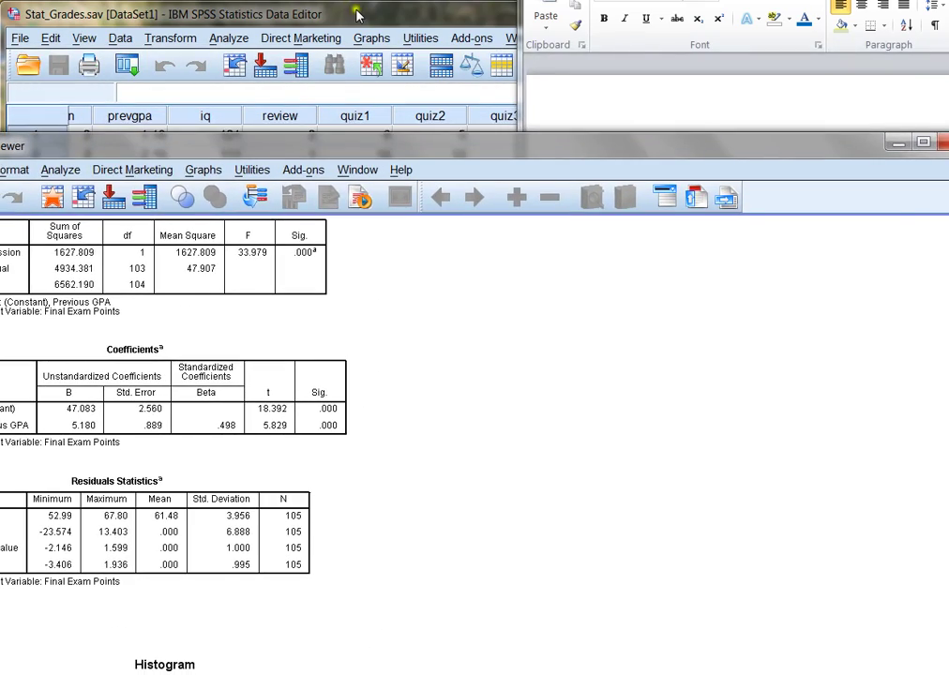
Bring the Stat_Grades.sav Data Editor in front of the Word document
click(361, 16)
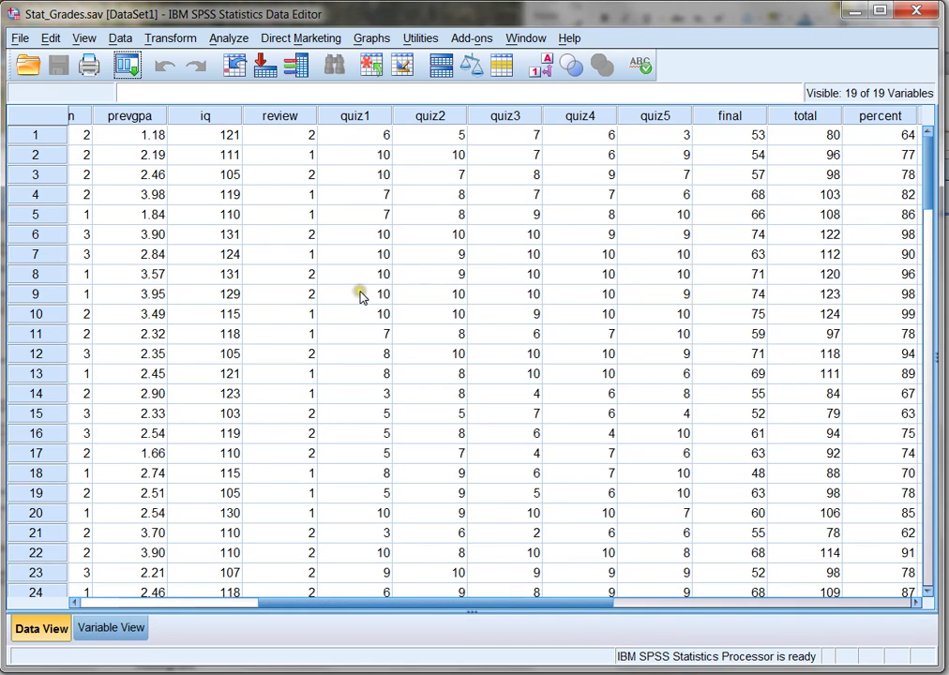